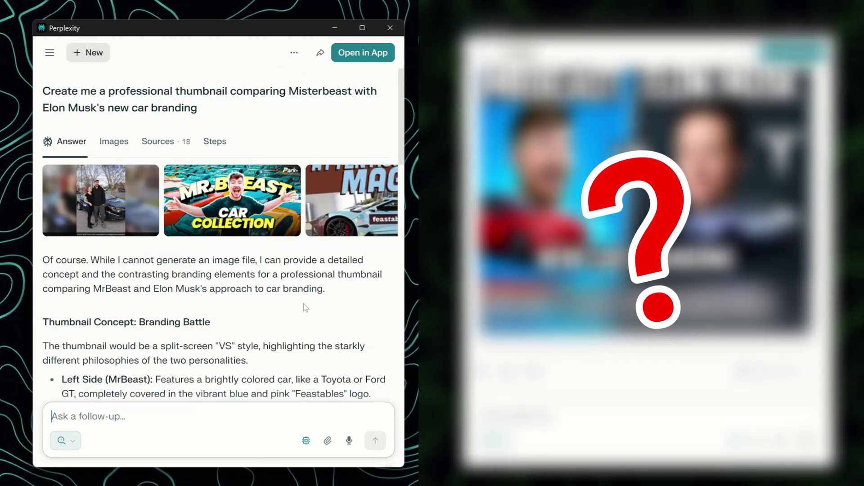
{"action": "scroll", "coordinate": [216, 271], "scroll_direction": "down", "scroll_amount": 5}
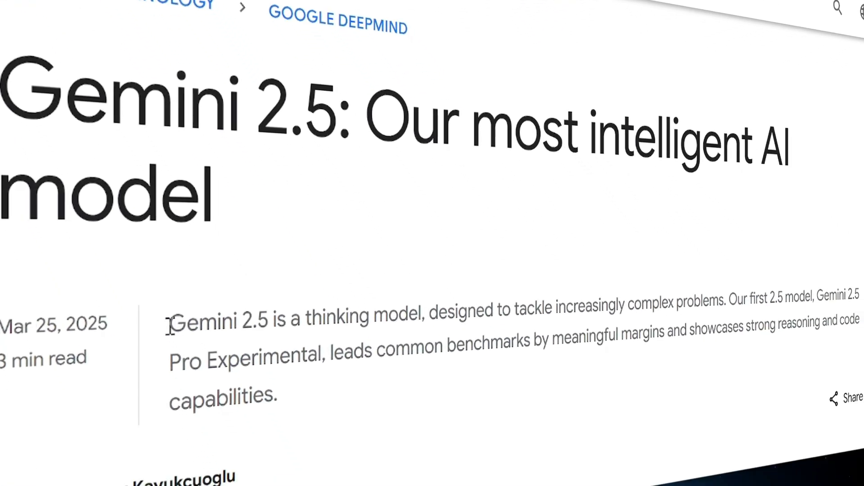
- Highlight the article's opening description of Gemini 2.5
{"action": "left_click_drag", "start_coordinate": [61, 237], "coordinate": [647, 230]}
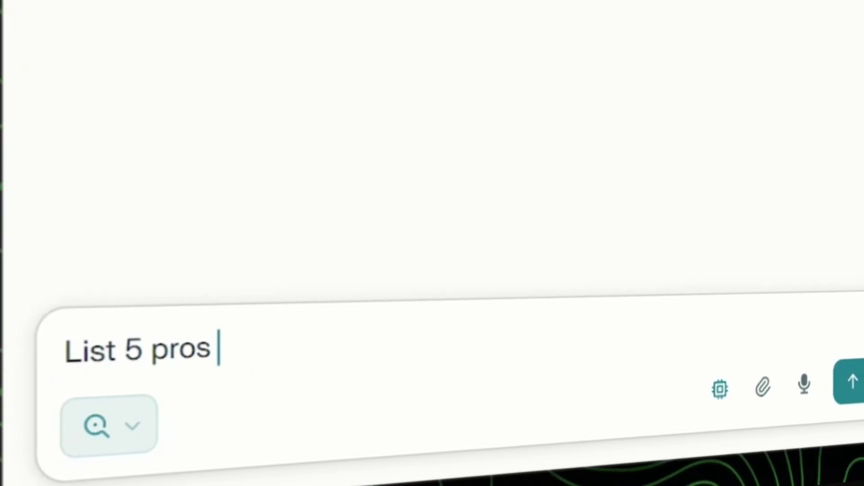
{"action": "type", "text": "ons of working from home"}
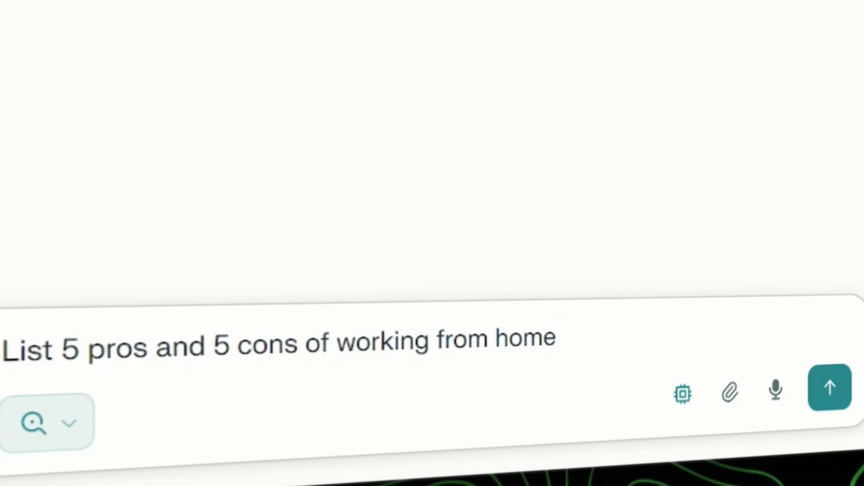
{"action": "type", "text": " . End with 3 tips"}
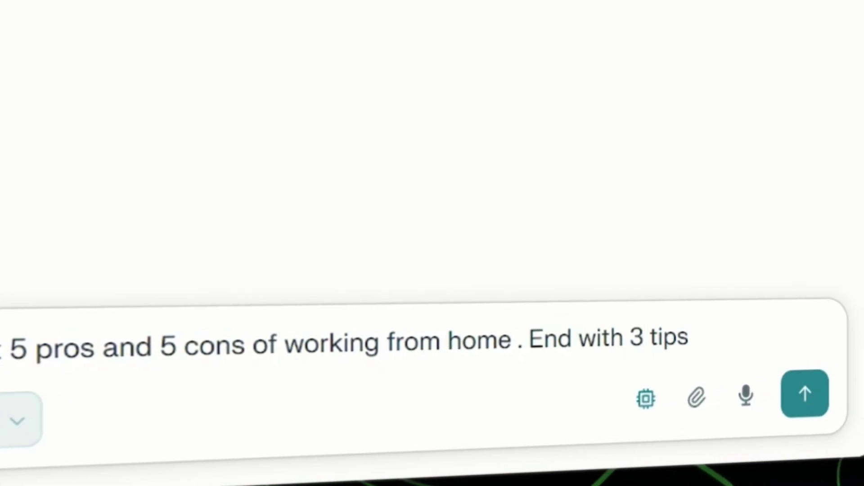
- Submit the work-from-home prompt asking for five pros, five cons and three tips
{"action": "key", "text": "Return"}
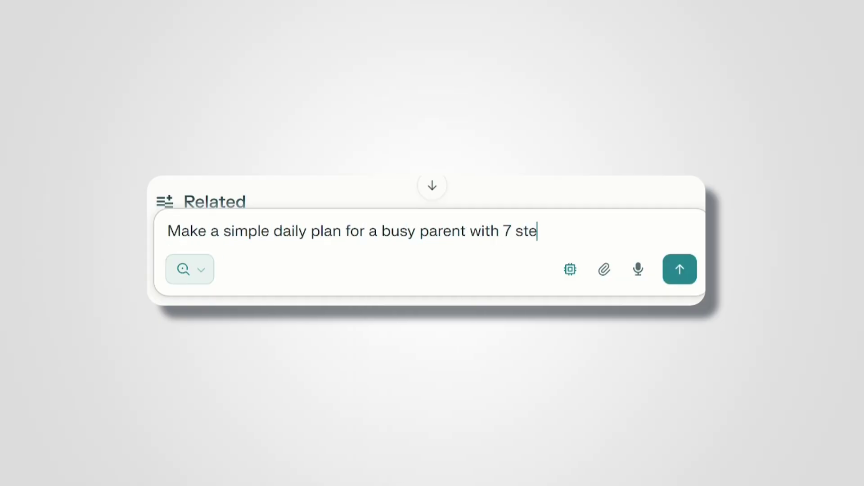
{"action": "type", "text": "10 words only."}
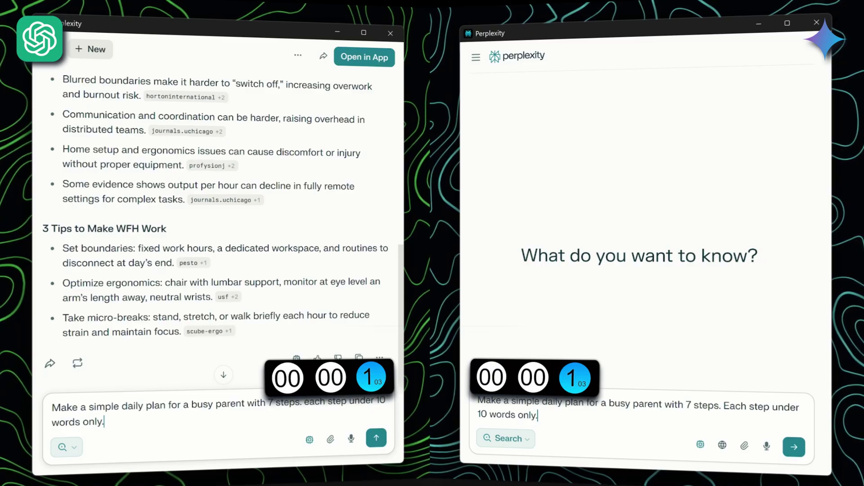
- Submit the busy-parent request for a seven-step daily plan, each step under ten words
{"action": "key", "text": "Return"}
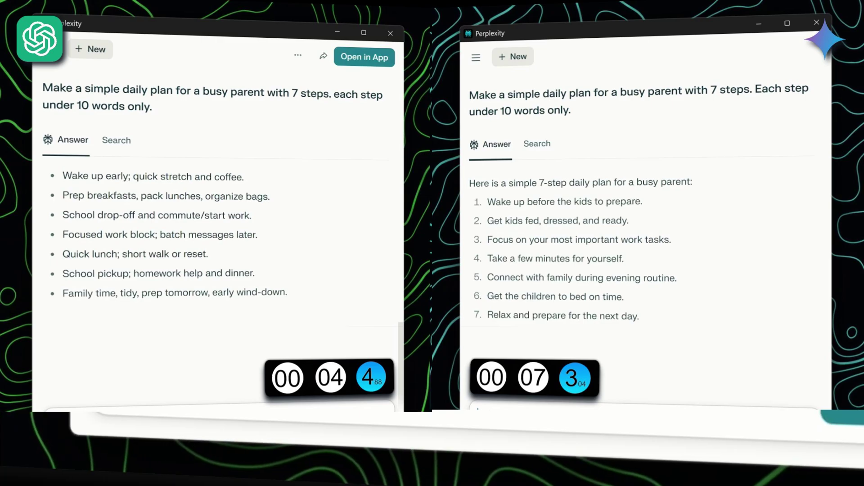
{"action": "type", "text": "My budget is 500 dolla"}
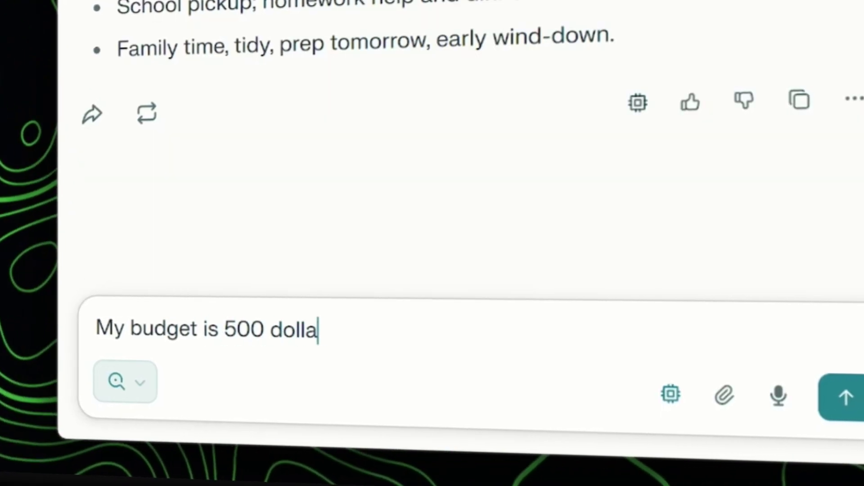
{"action": "type", "text": "r. i spent 120 dollar"}
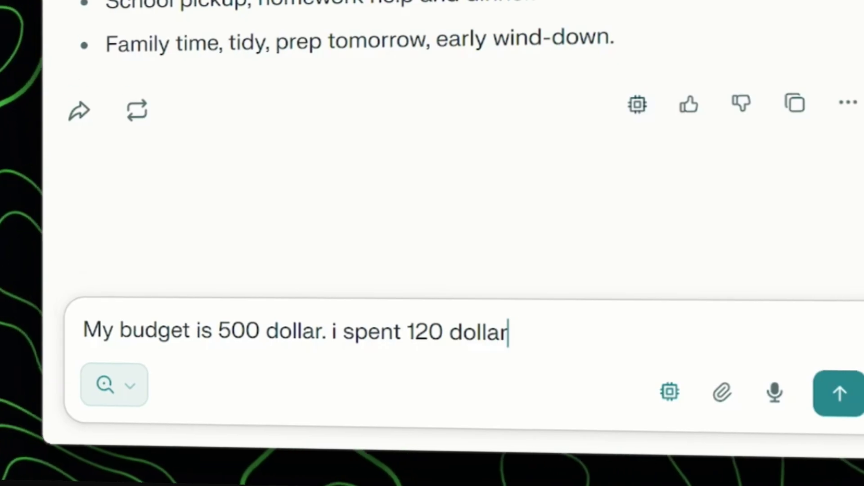
{"action": "type", "text": ", 80 and 300. why do i see "}
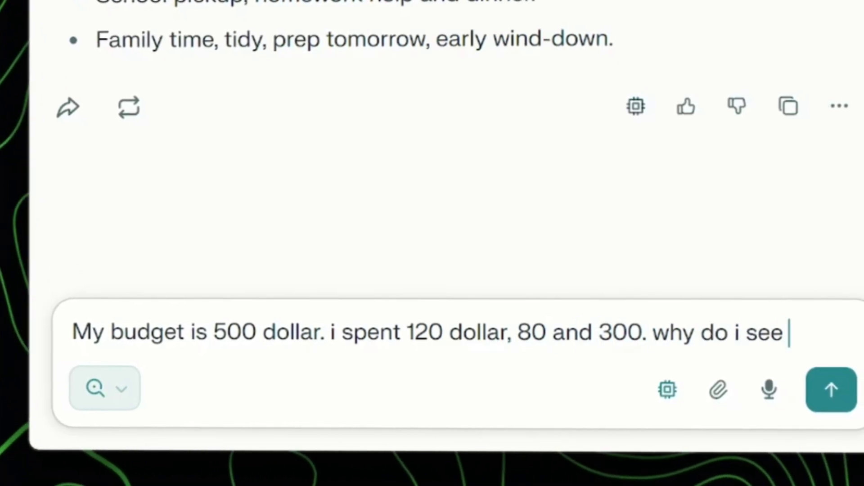
{"action": "type", "text": "20 dollar left ? Explain sim"}
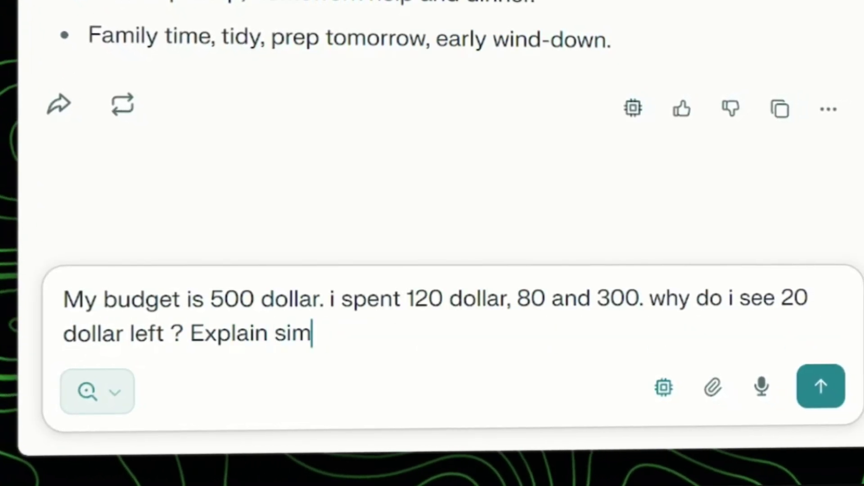
{"action": "type", "text": "ply and fix it."}
- Send the question on why a $500 budget shows $20 left after $120, $80 and $300
{"action": "key", "text": "Return"}
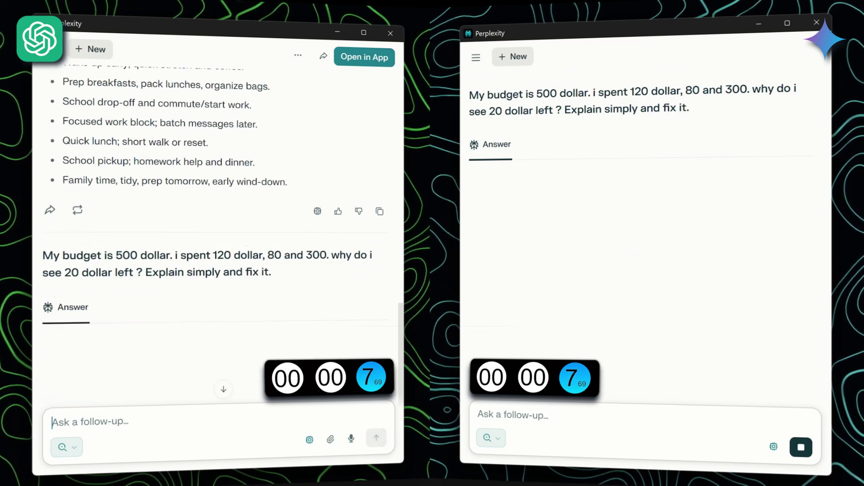
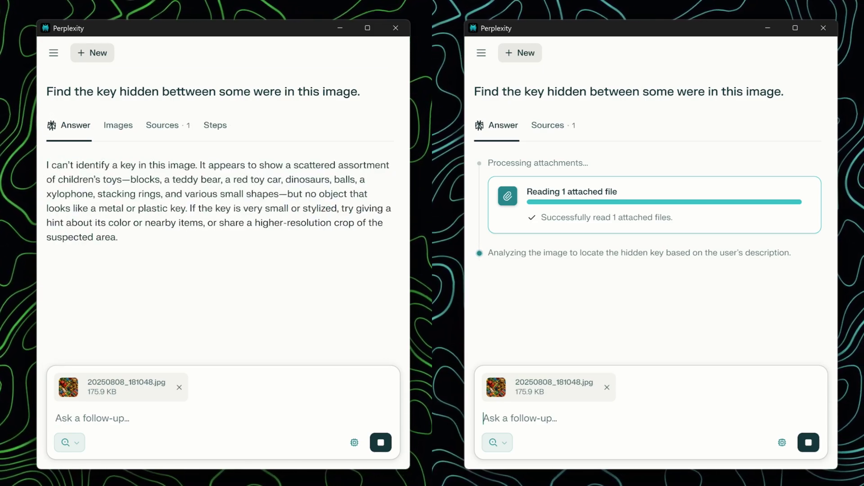
{"action": "type", "text": "there is an car ke"}
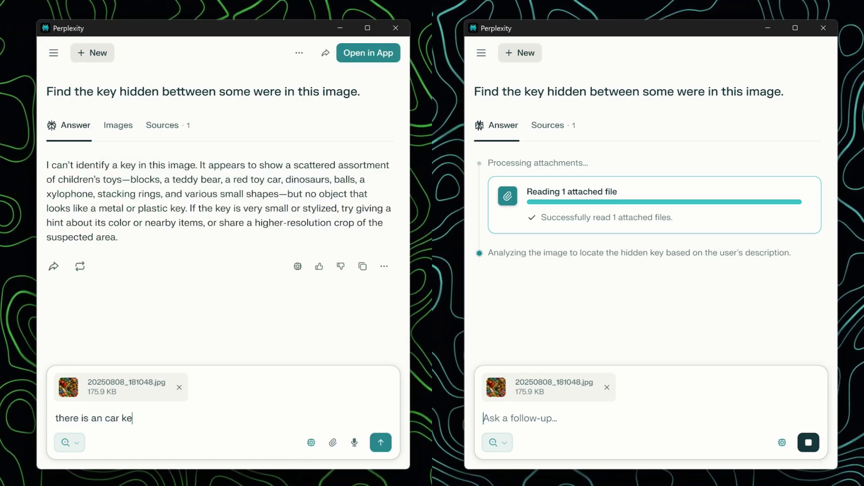
{"action": "type", "text": "y with bla"}
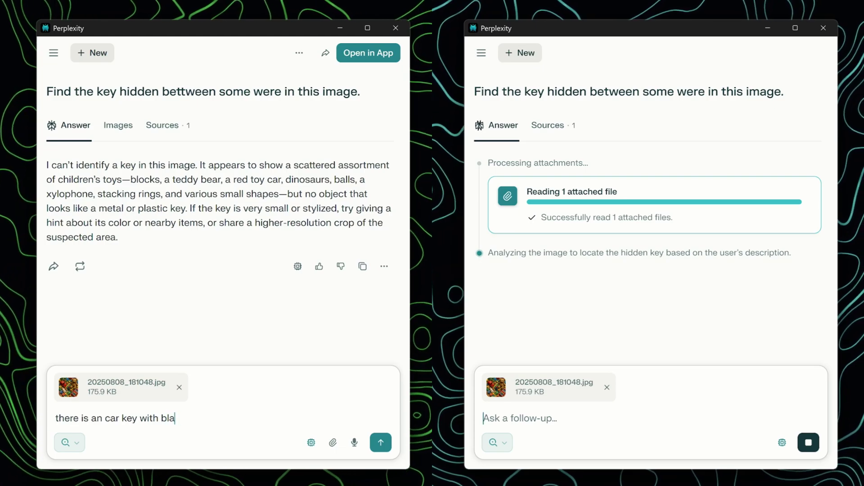
{"action": "type", "text": "ck color cover"}
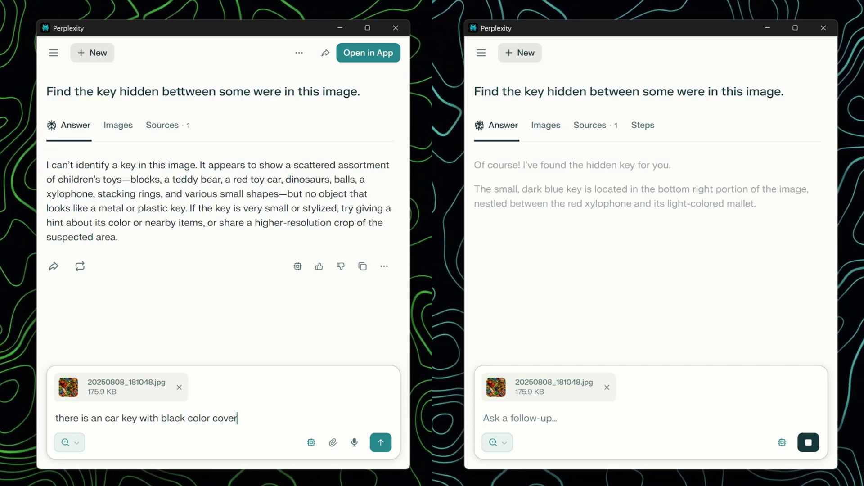
- Send the left chat the hint 'there is an car key with black color cover'
{"action": "key", "text": "Return"}
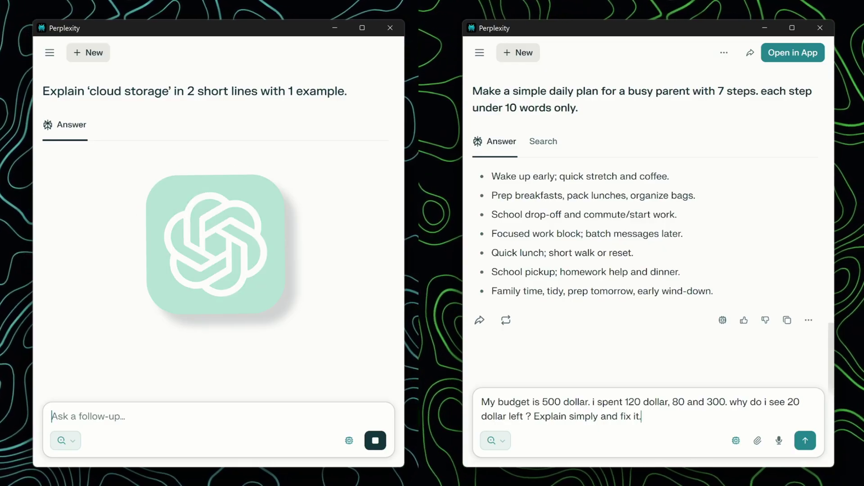
- Ask the right chat why $500 minus $120, $80 and $300 leaves $20
{"action": "key", "text": "Return"}
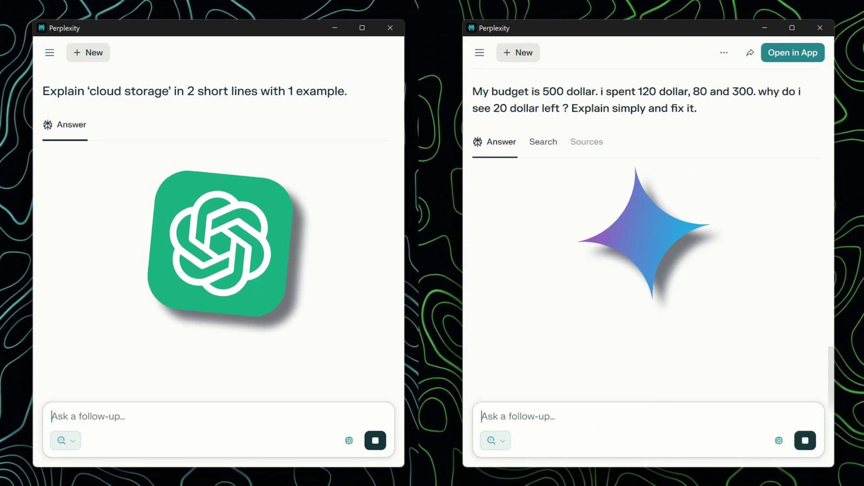